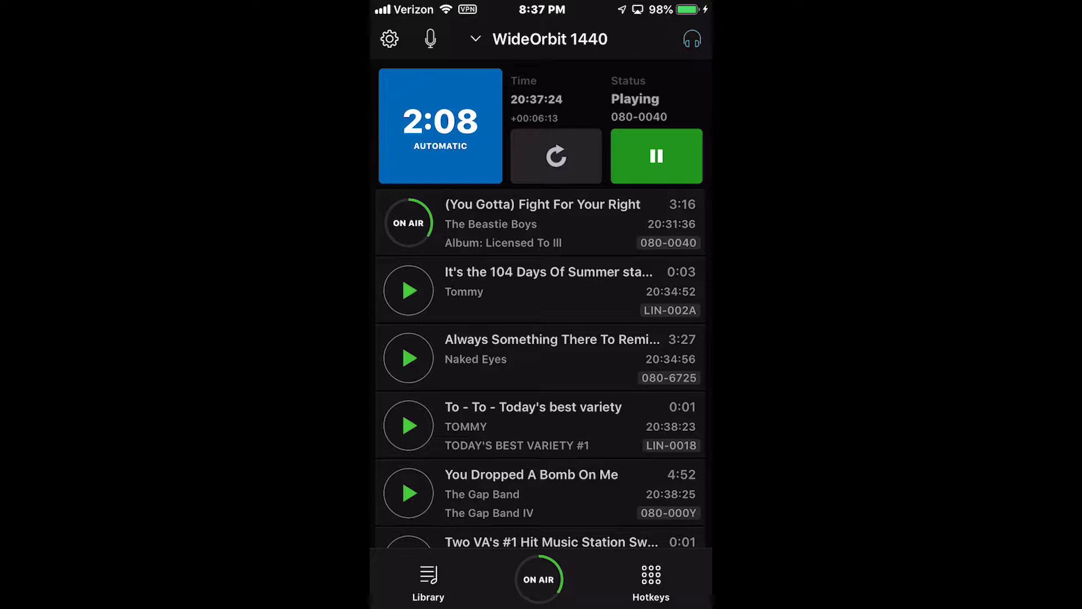
- Open the preview panel from the headphones icon at the top right
{"action": "left_click", "coordinate": [692, 39]}
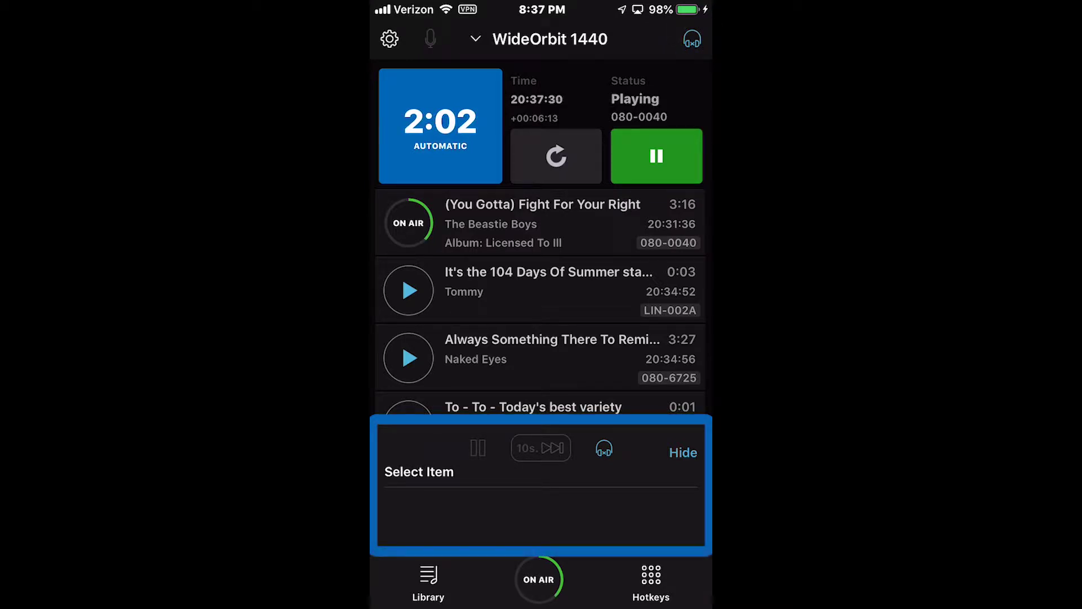
{"action": "scroll", "coordinate": [541, 305], "scroll_direction": "down", "scroll_amount": 3}
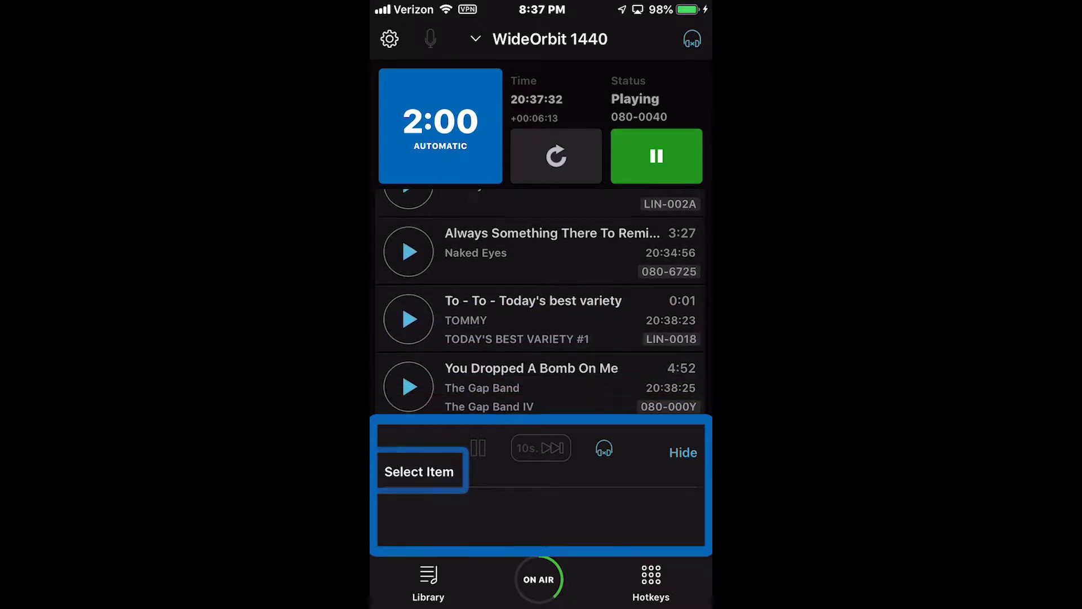
{"action": "scroll", "coordinate": [541, 304], "scroll_direction": "down", "scroll_amount": 1}
{"action": "scroll", "coordinate": [542, 304], "scroll_direction": "up", "scroll_amount": 4}
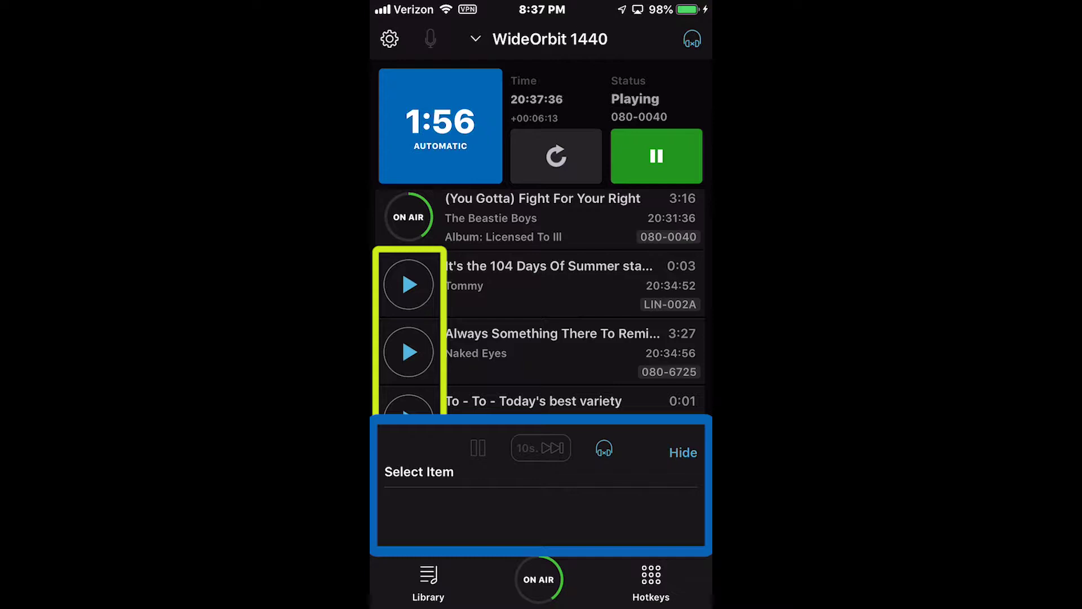
- Load Naked Eyes' 'Always Something There To Remind Me' into the preview player
{"action": "left_click", "coordinate": [558, 352]}
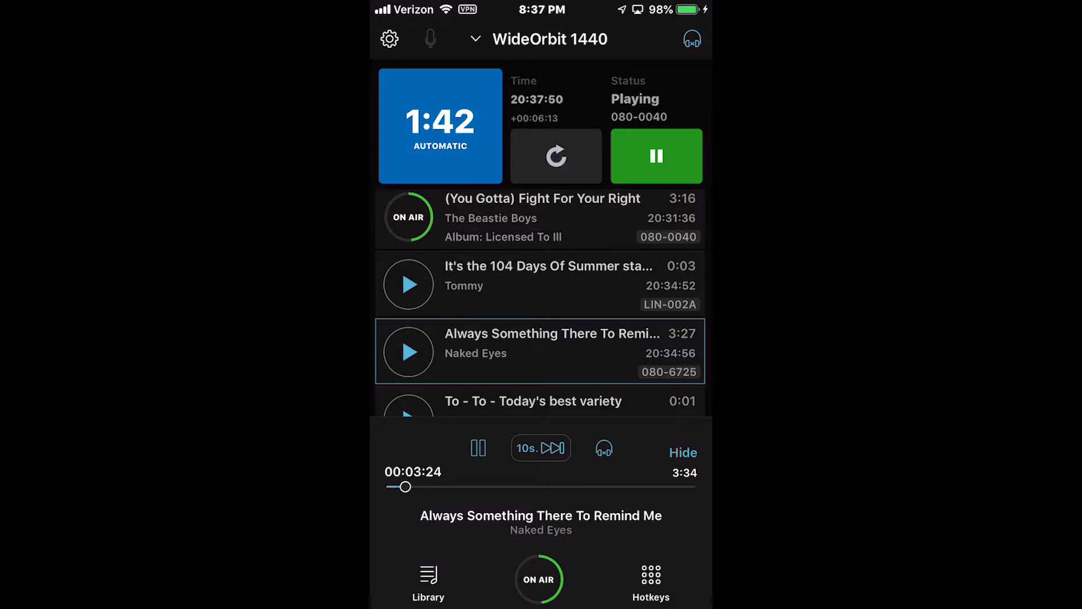
{"action": "left_click", "coordinate": [428, 582]}
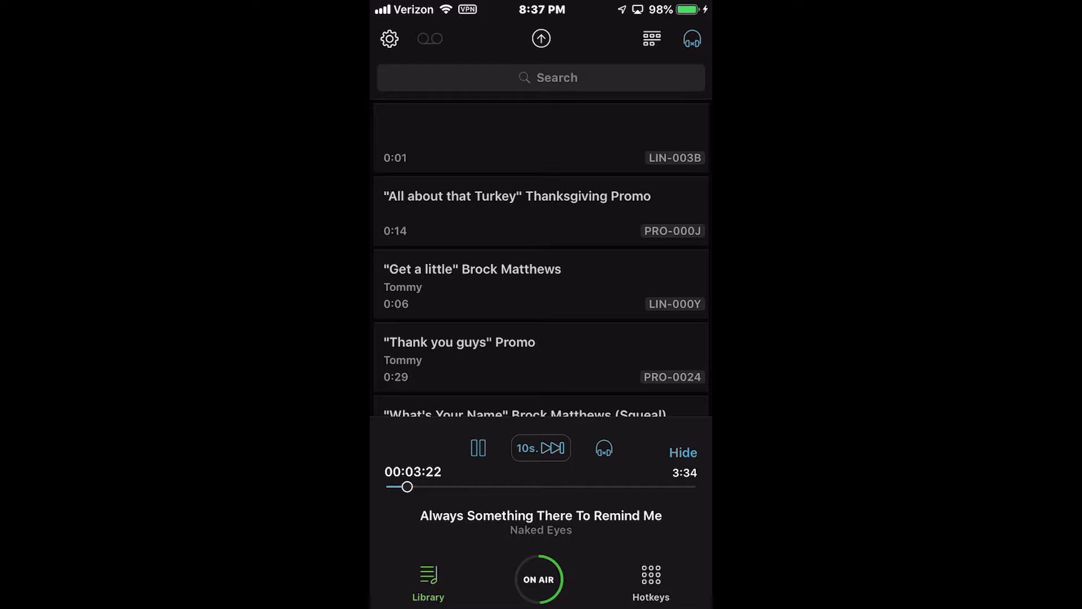
{"action": "left_click", "coordinate": [651, 581]}
{"action": "mouse_move", "coordinate": [660, 254]}
{"action": "left_mouse_down"}
{"action": "mouse_move", "coordinate": [423, 254]}
{"action": "mouse_move", "coordinate": [659, 254]}
{"action": "left_mouse_up"}
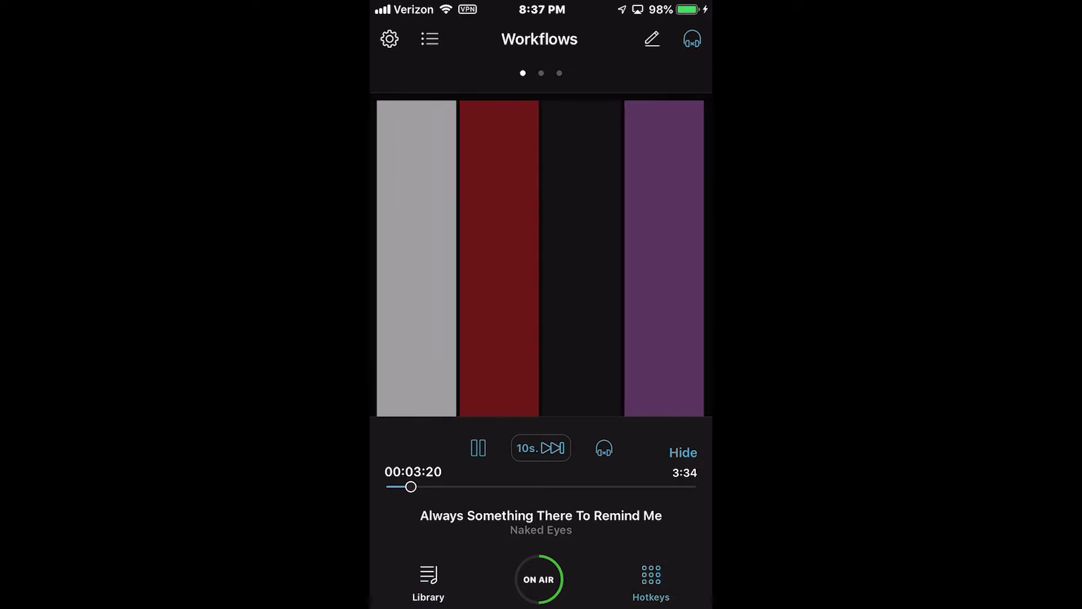
{"action": "left_click", "coordinate": [428, 581]}
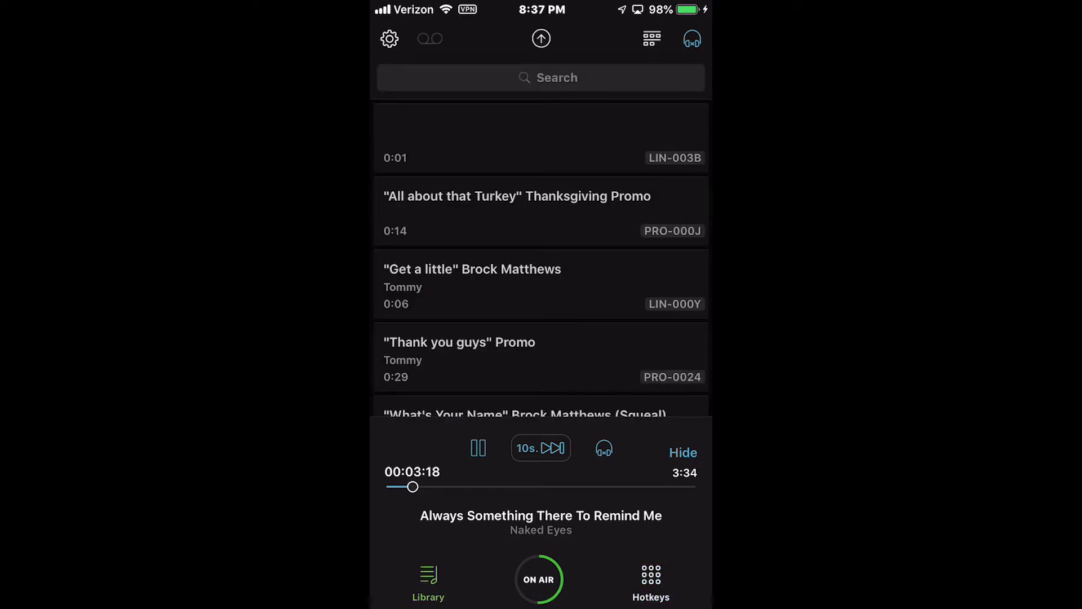
{"action": "left_click", "coordinate": [539, 579]}
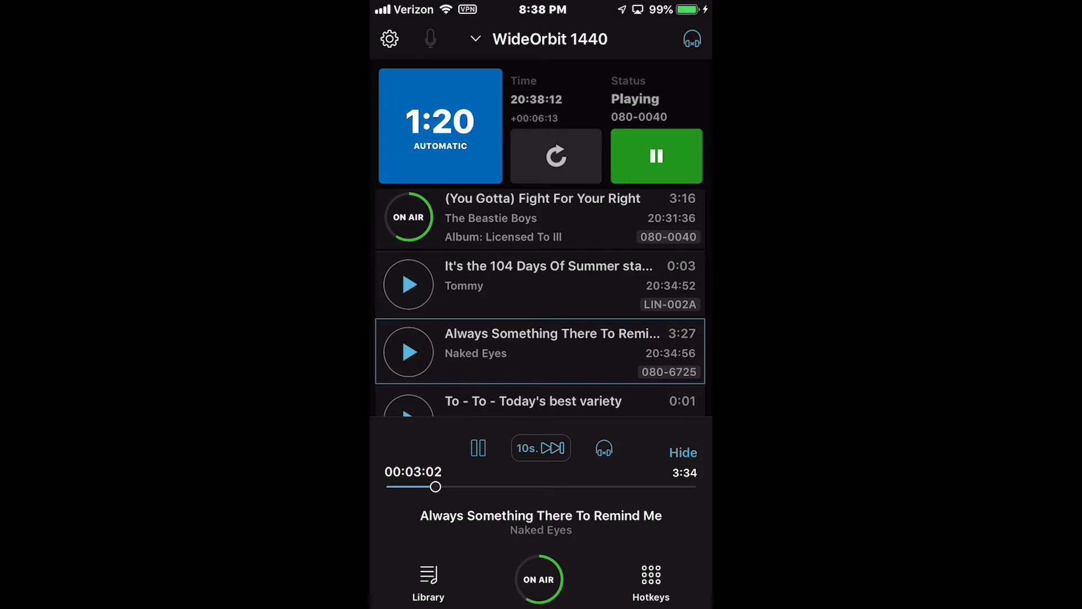
- Pause and resume the Naked Eyes preview, skip ahead by 10s, then scrub back near its start
{"action": "left_click", "coordinate": [478, 448]}
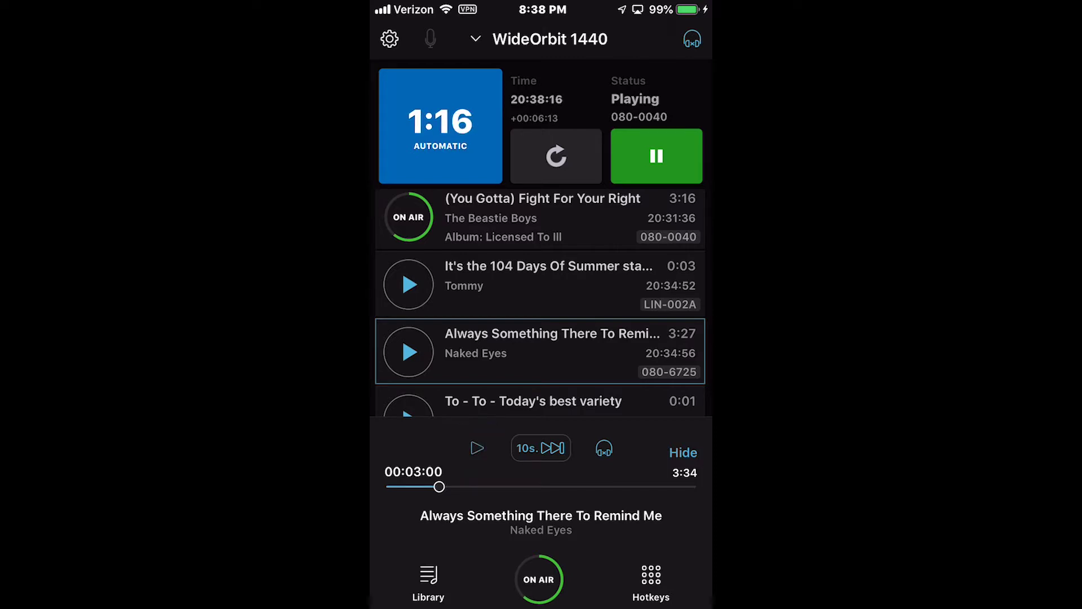
{"action": "left_click", "coordinate": [477, 447]}
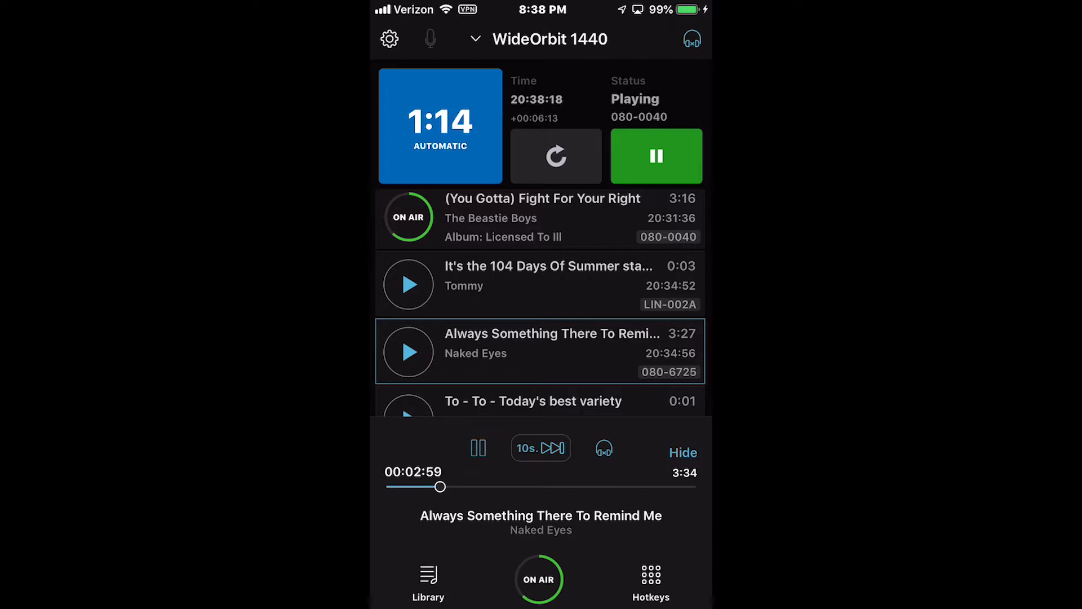
{"action": "left_click", "coordinate": [540, 448]}
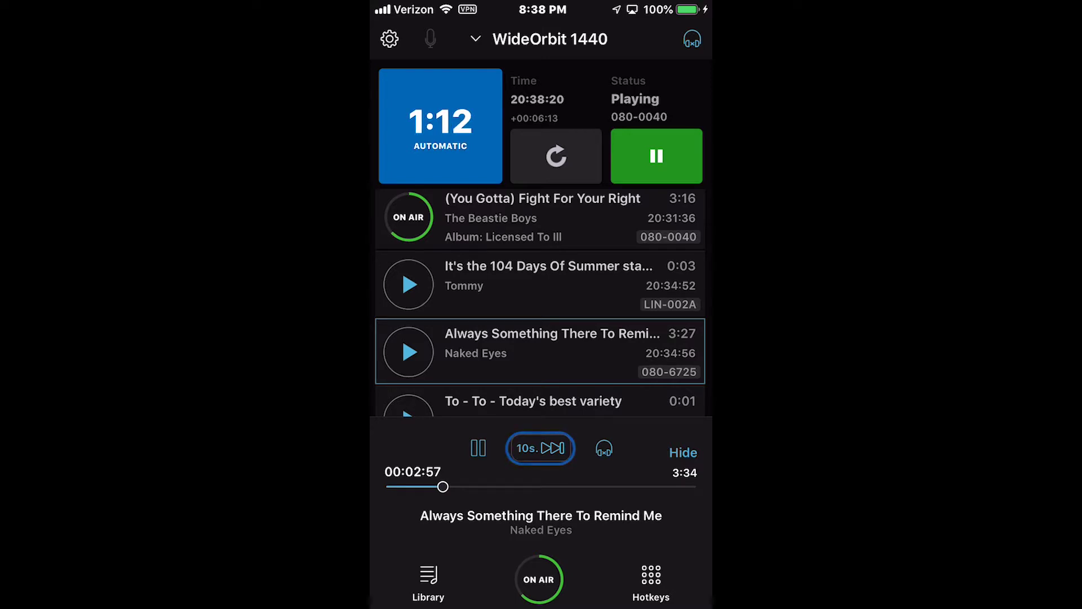
{"action": "left_click", "coordinate": [540, 447]}
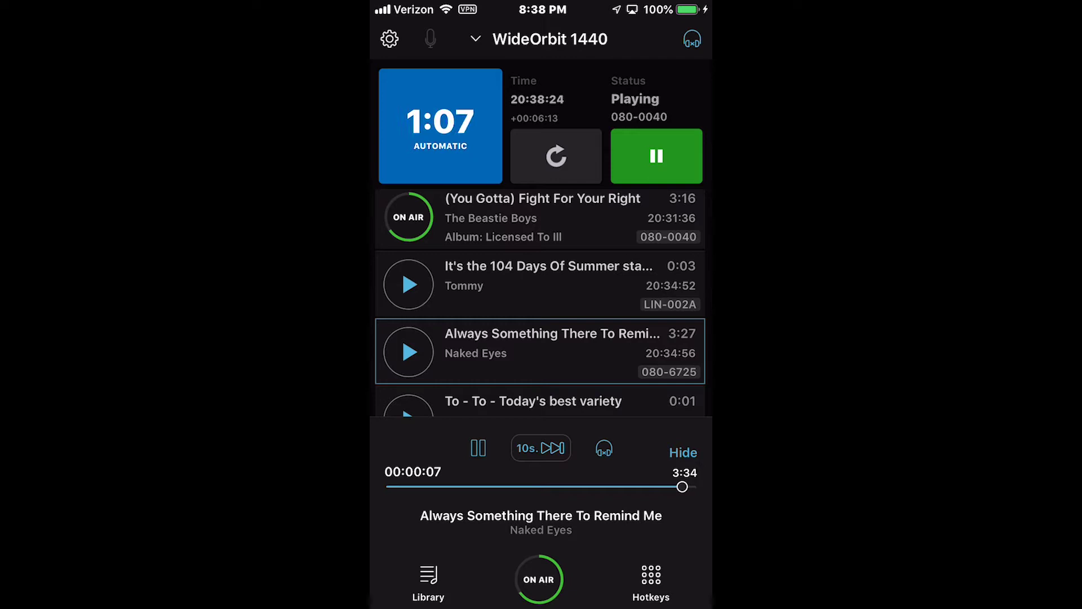
{"action": "left_click_drag", "start_coordinate": [669, 486], "coordinate": [544, 487]}
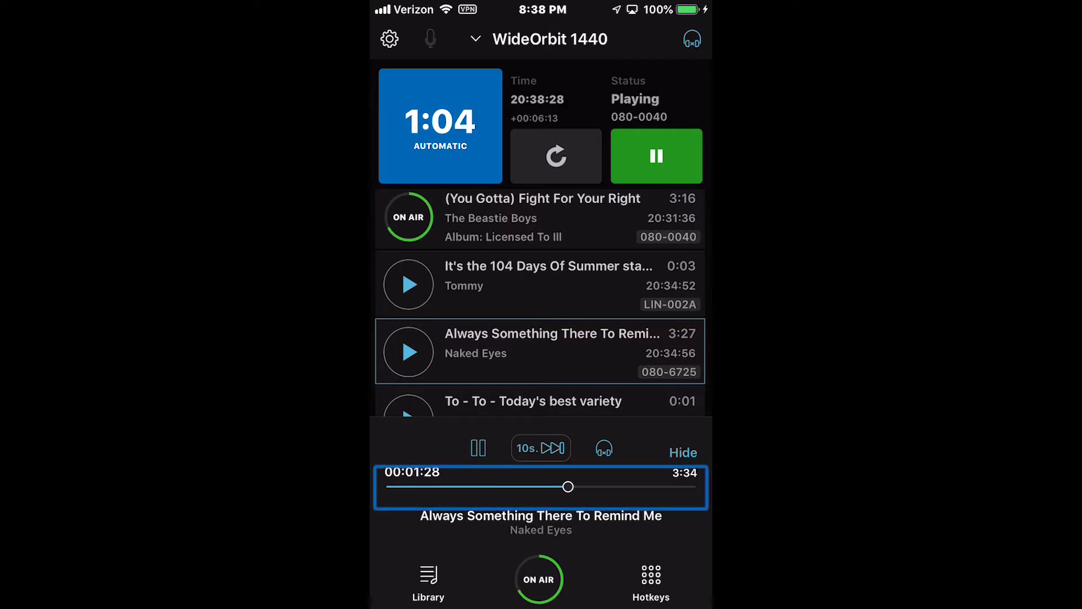
{"action": "mouse_move", "coordinate": [543, 486]}
{"action": "left_mouse_down"}
{"action": "mouse_move", "coordinate": [616, 486]}
{"action": "mouse_move", "coordinate": [390, 486]}
{"action": "left_mouse_up"}
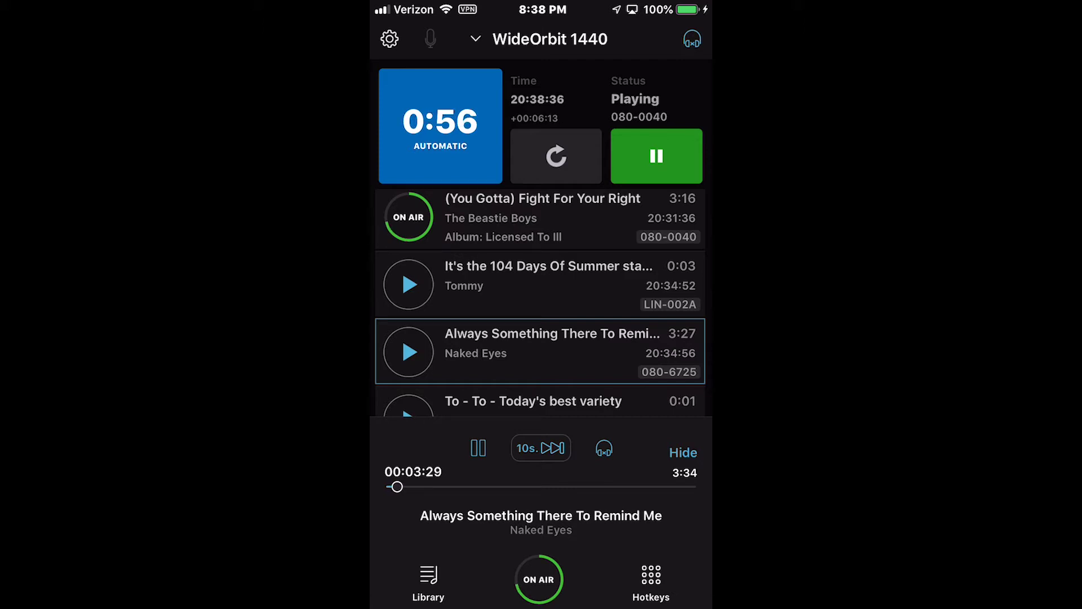
- Dismiss the preview panel with the headphones icon, leaving the on-air track at 0:46
{"action": "left_click", "coordinate": [693, 40]}
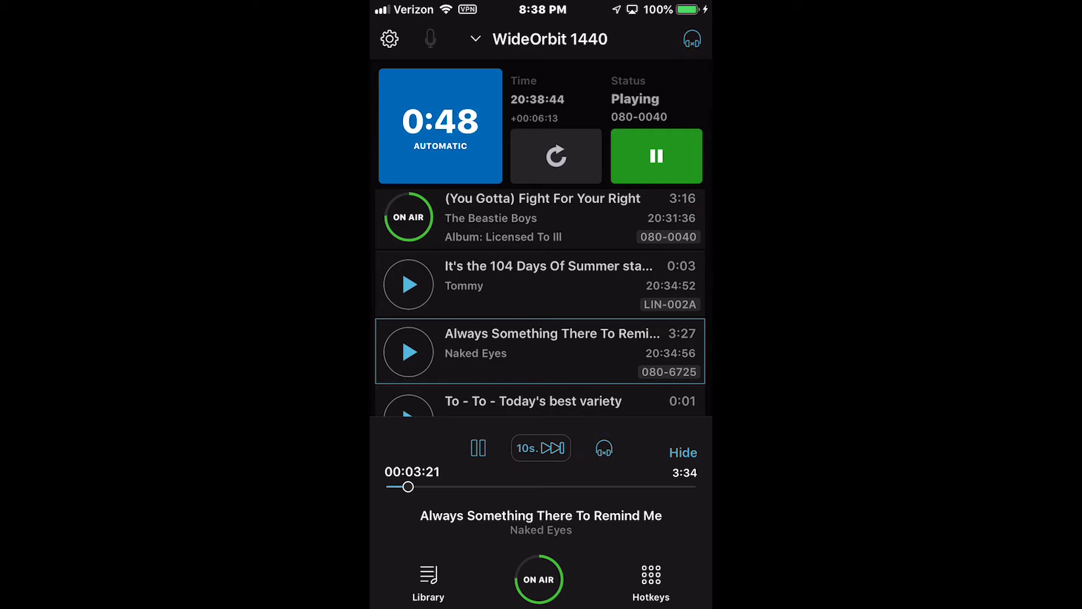
{"action": "left_click", "coordinate": [692, 39]}
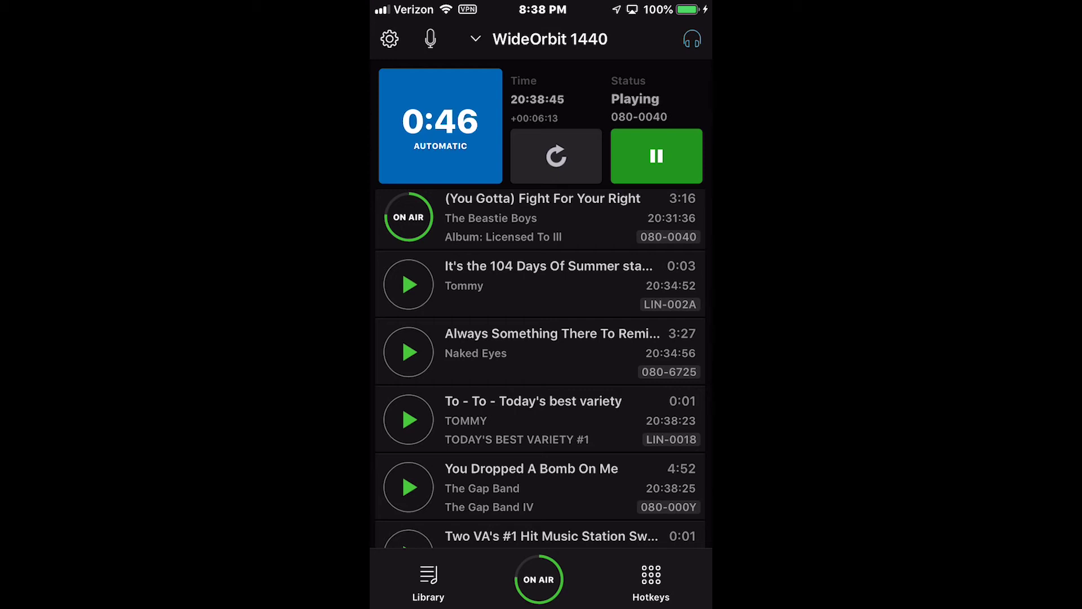